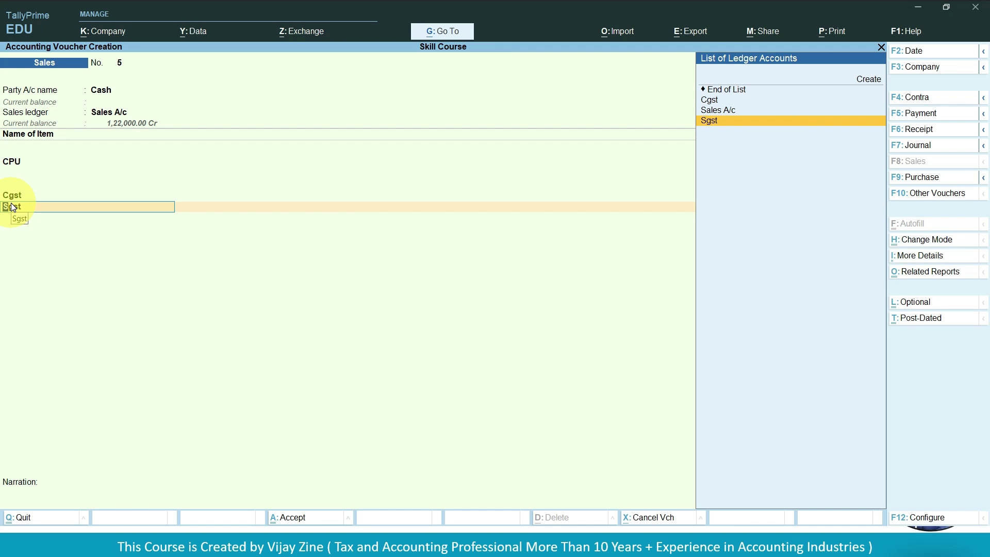
# - Complete the cash sales voucher with the Sgst ledger, accept it without narration and decline the payment link/QR code
pyautogui.press('Return')
pyautogui.press('Return')
pyautogui.press('Return')
pyautogui.press('Return')
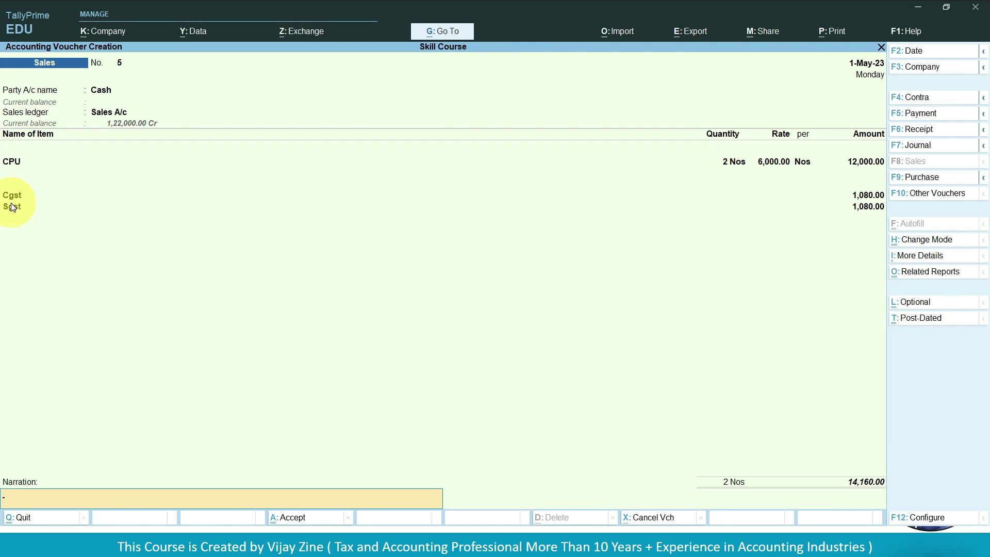
pyautogui.press('Return')
pyautogui.press('Return')
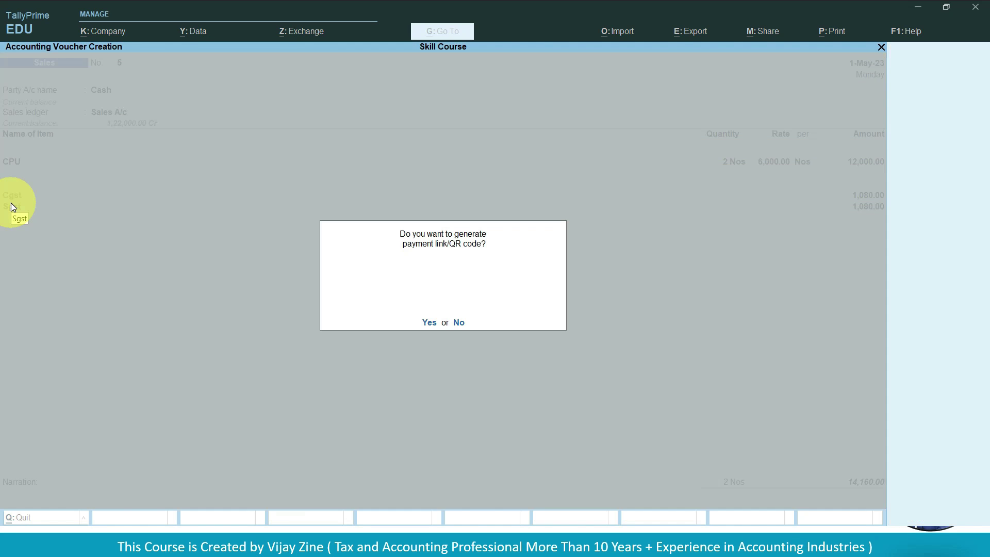
pyautogui.press('n')
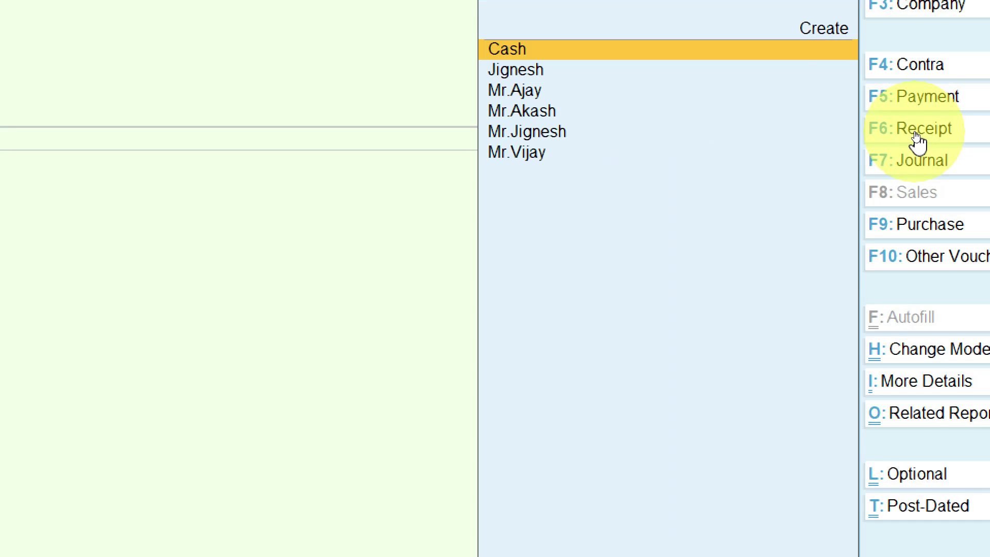
# - Start a receipt voucher with Cash as the account and Sales A/c as the particulars ledger
pyautogui.click(916, 133)
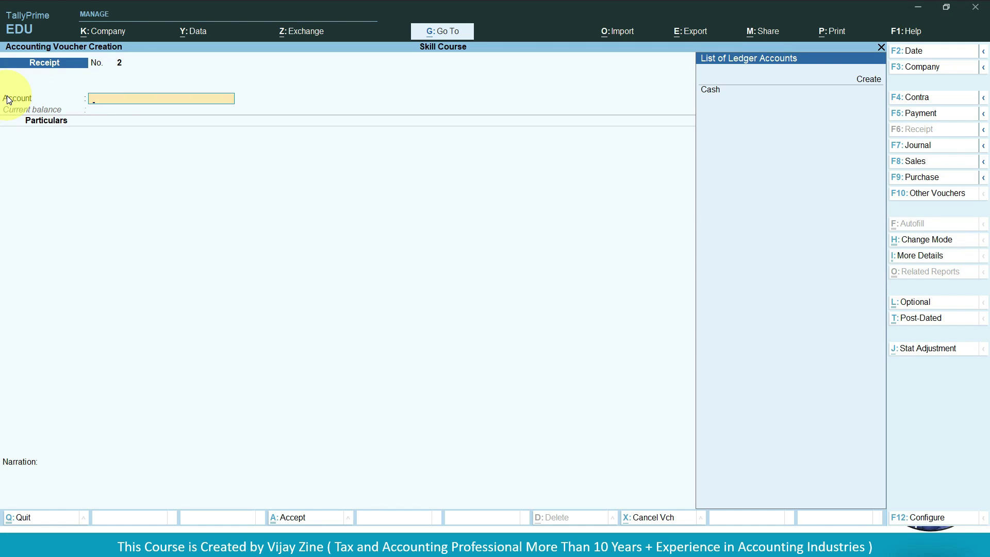
pyautogui.press('Down')
pyautogui.press('Return')
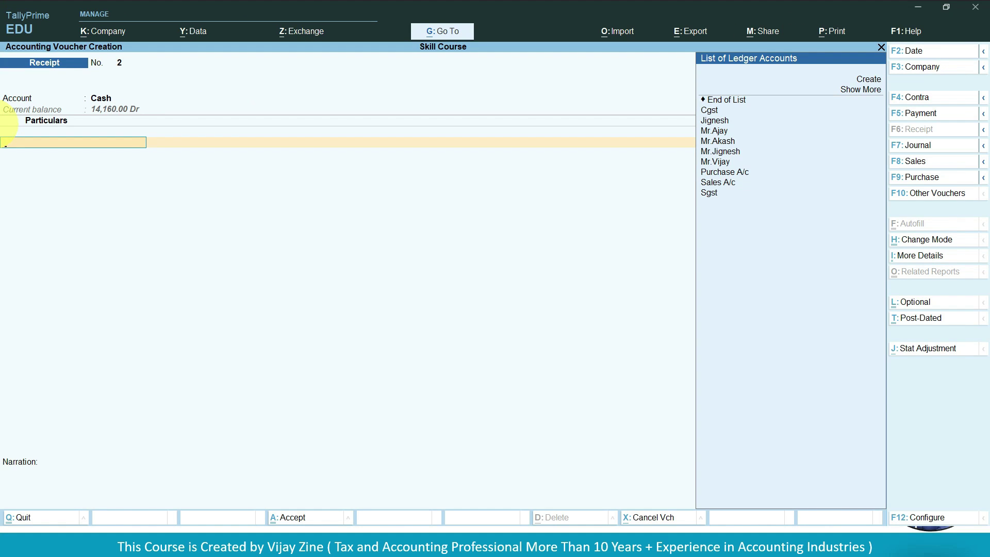
pyautogui.write('SA')
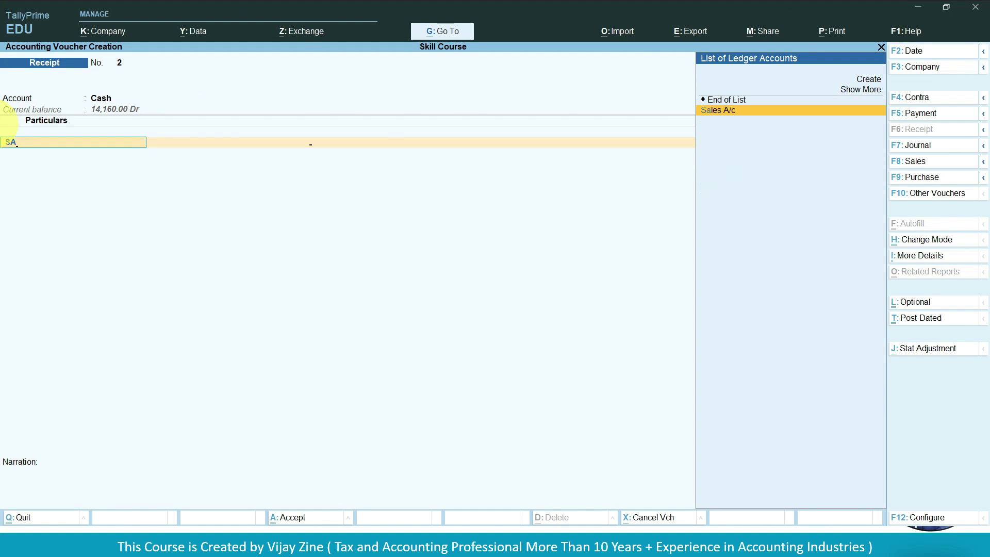
pyautogui.press('Return')
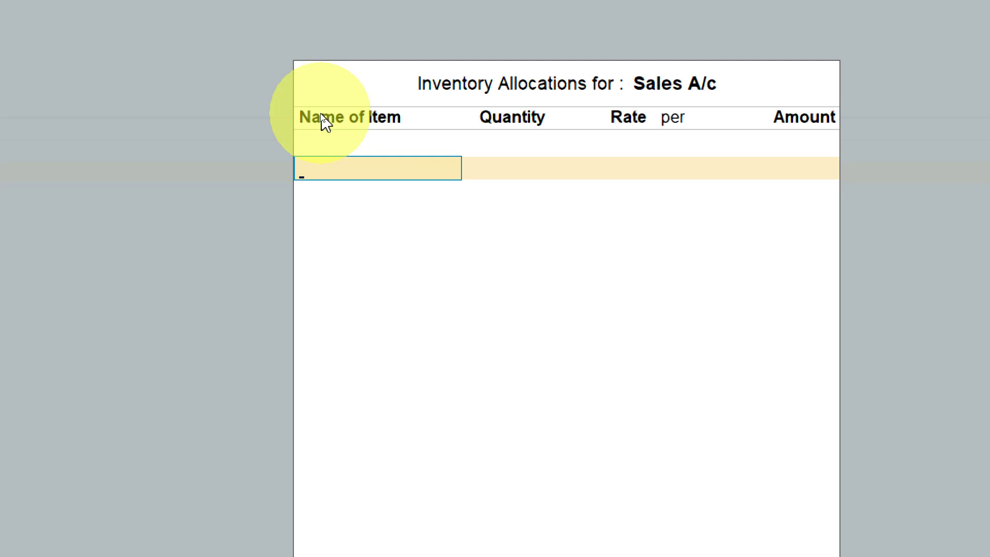
pyautogui.press('Escape')
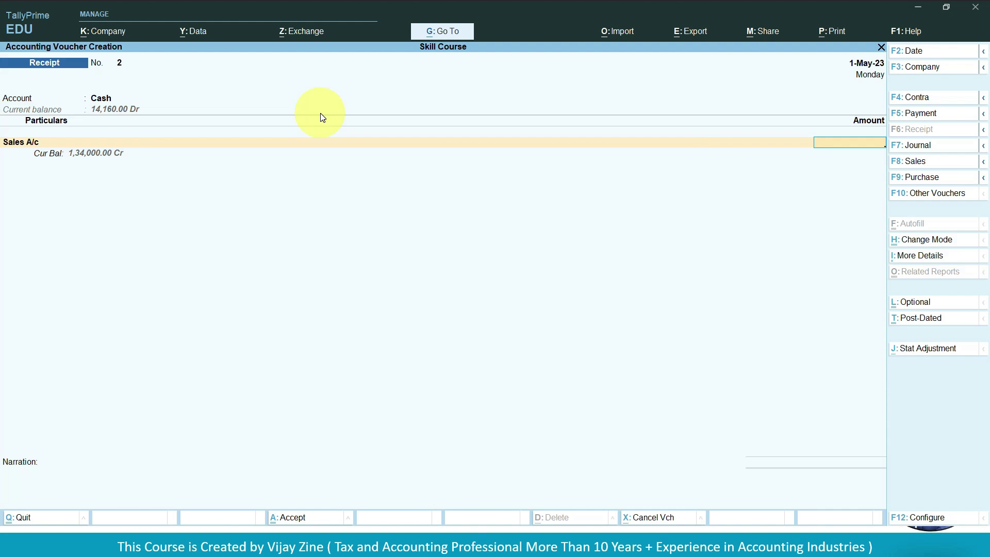
pyautogui.press('Return')
pyautogui.press('Escape')
pyautogui.press('Return')
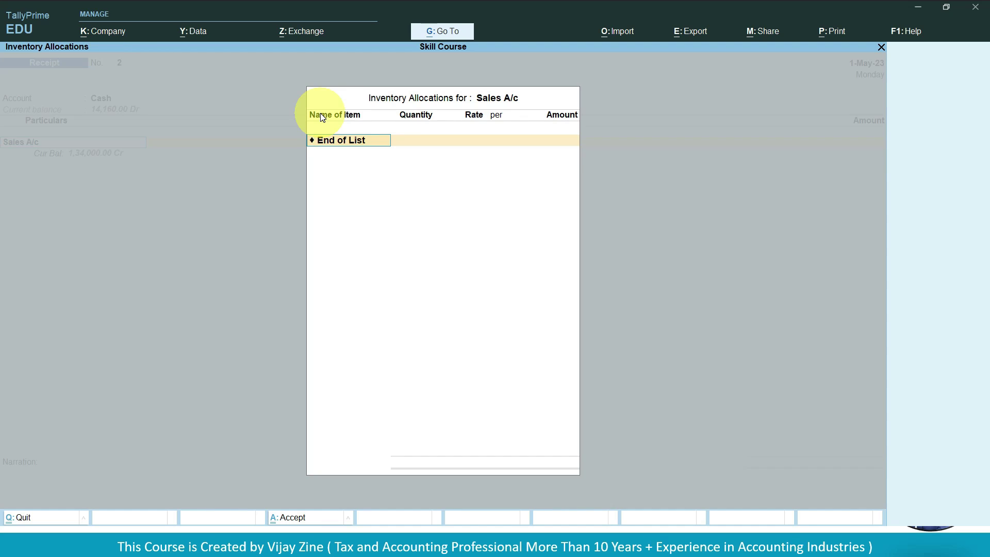
# - Allocate 2 Nos of the stock item MOUSE at a rate of 300 to Sales A/c and end the item list
pyautogui.write('M')
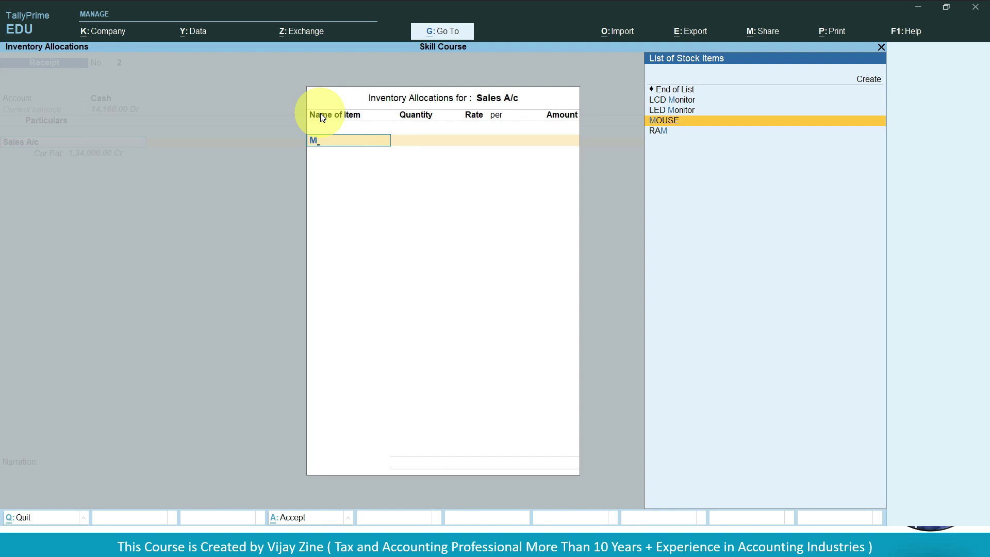
pyautogui.press('Return')
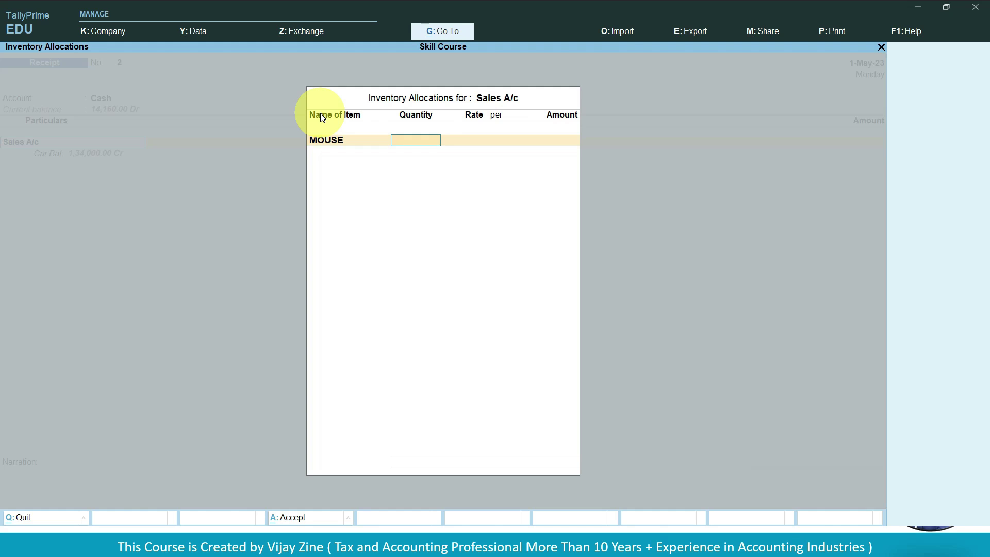
pyautogui.write('2')
pyautogui.press('Return')
pyautogui.press('Return')
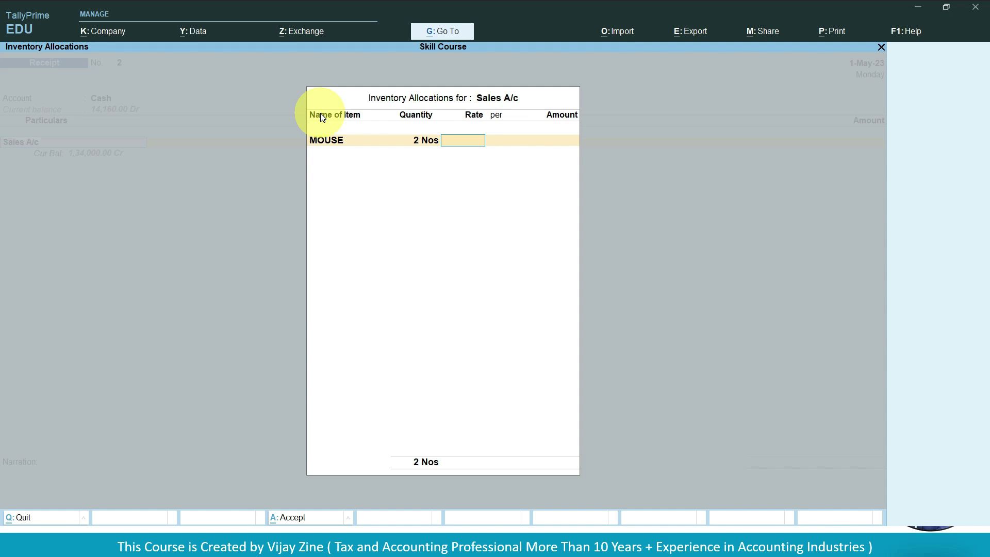
pyautogui.write('300')
pyautogui.press('Return')
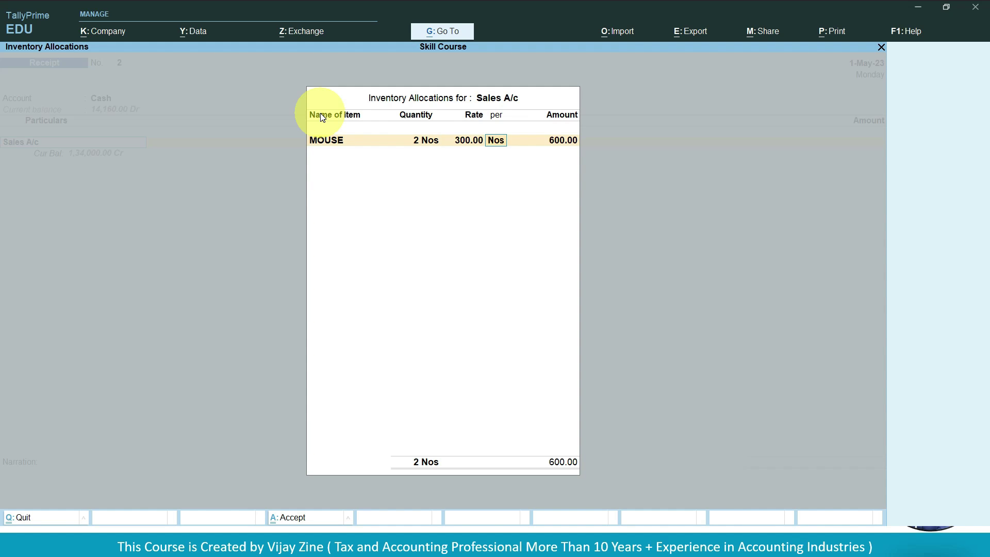
pyautogui.press('Return')
pyautogui.press('Return')
pyautogui.press('Return')
# - Finish the receipt voucher with a blank narration and accept it
pyautogui.press('Return')
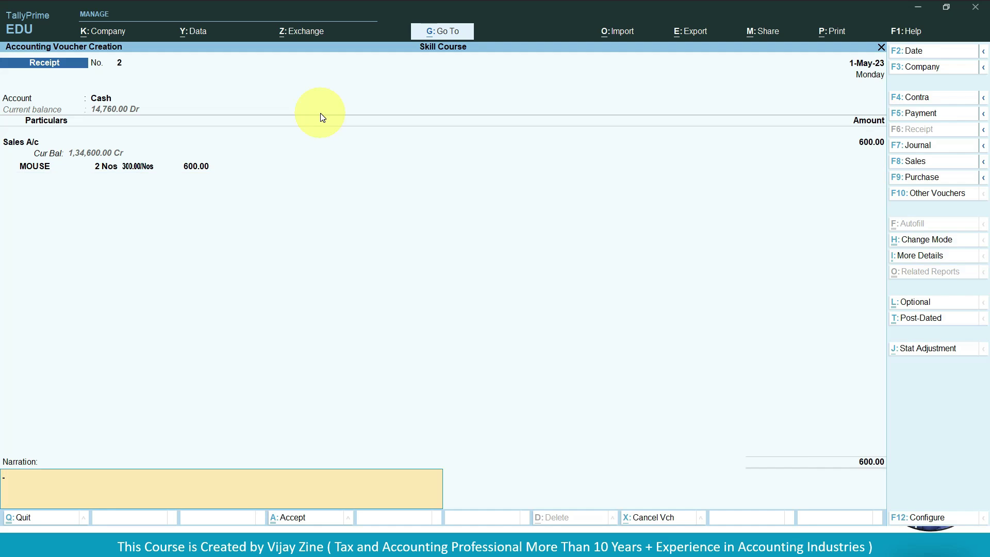
pyautogui.press('Return')
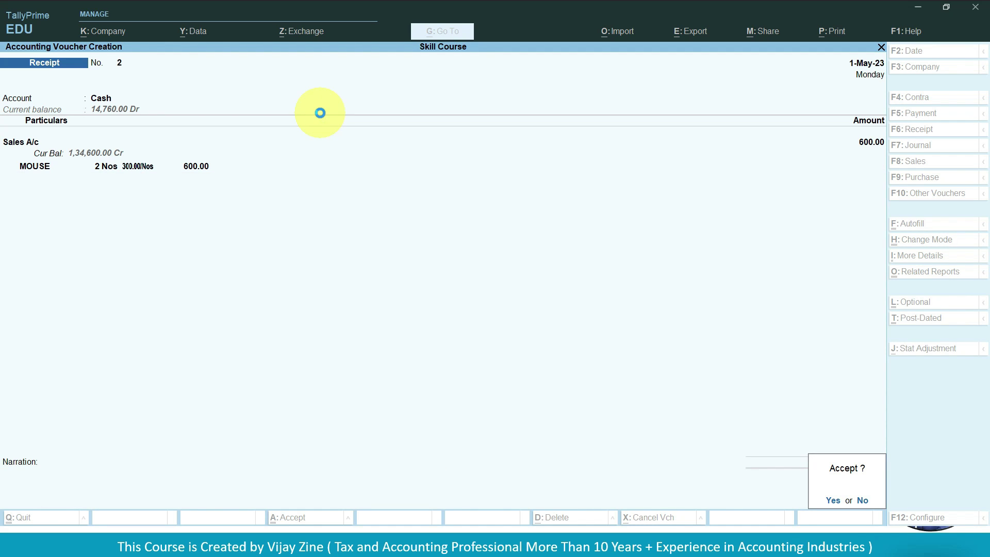
pyautogui.press('Return')
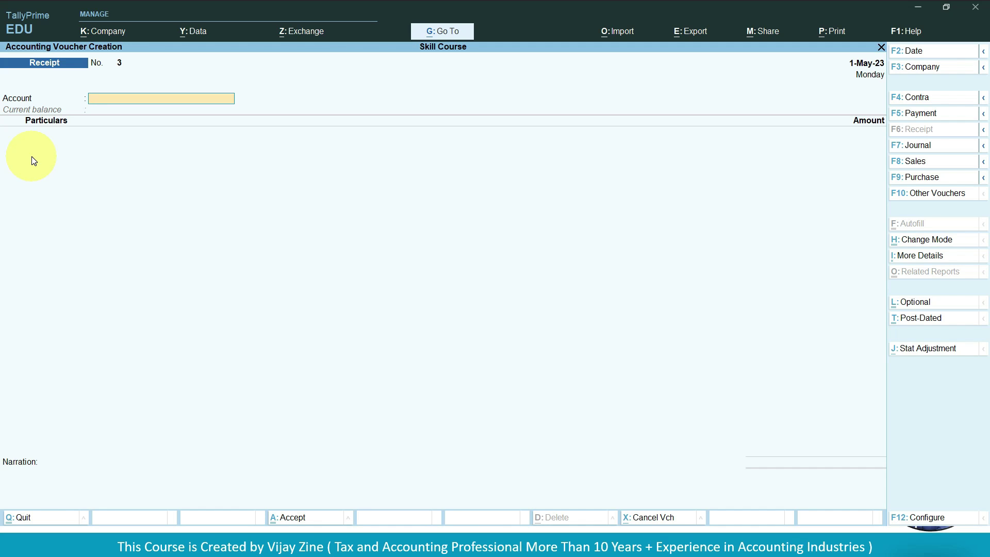
# - Quit receipt voucher entry and bring up the additional reports from the Gateway of Tally
pyautogui.press('Escape')
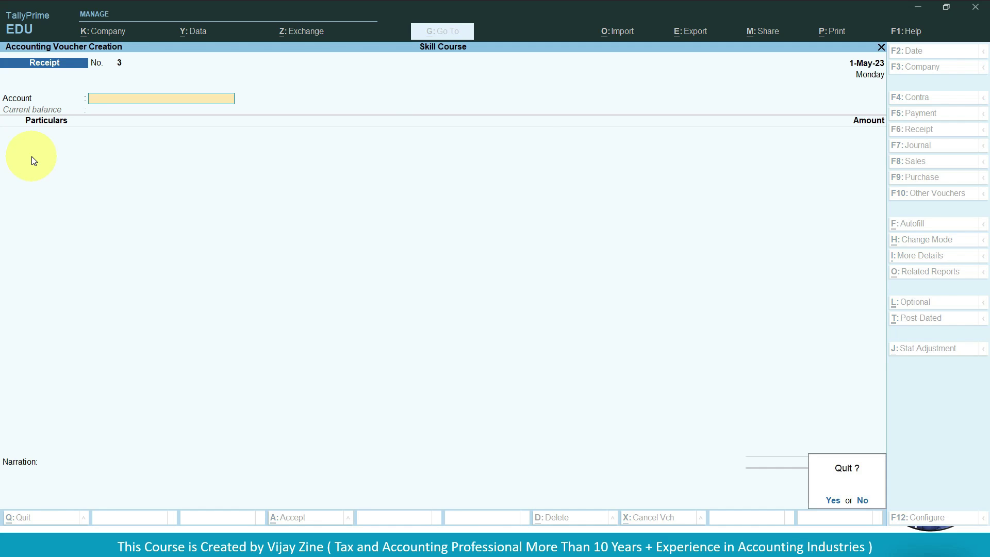
pyautogui.press('y')
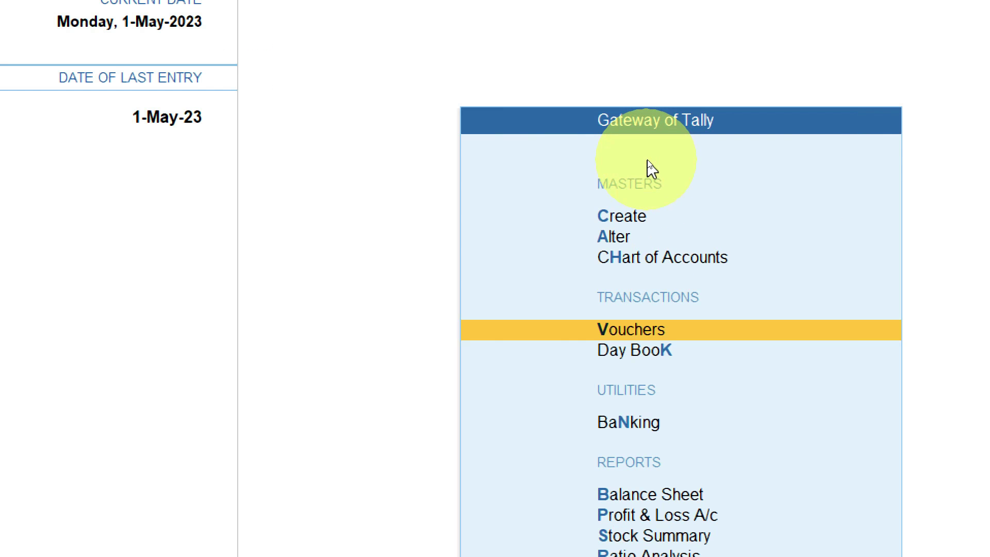
pyautogui.press('Down')
pyautogui.press('Down')
pyautogui.press('Down')
pyautogui.press('Down')
pyautogui.press('Down')
pyautogui.press('Down')
pyautogui.press('Up')
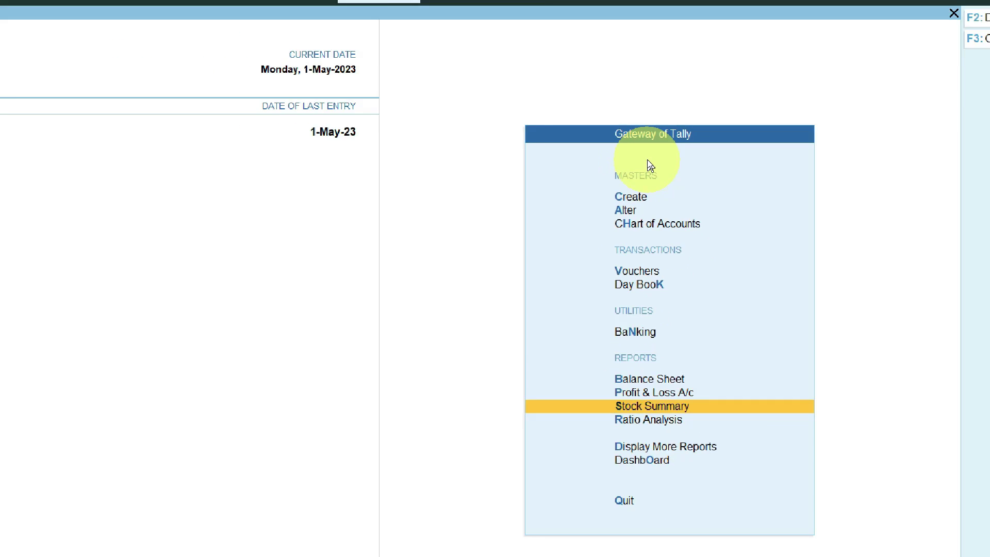
pyautogui.press('Down')
pyautogui.press('Down')
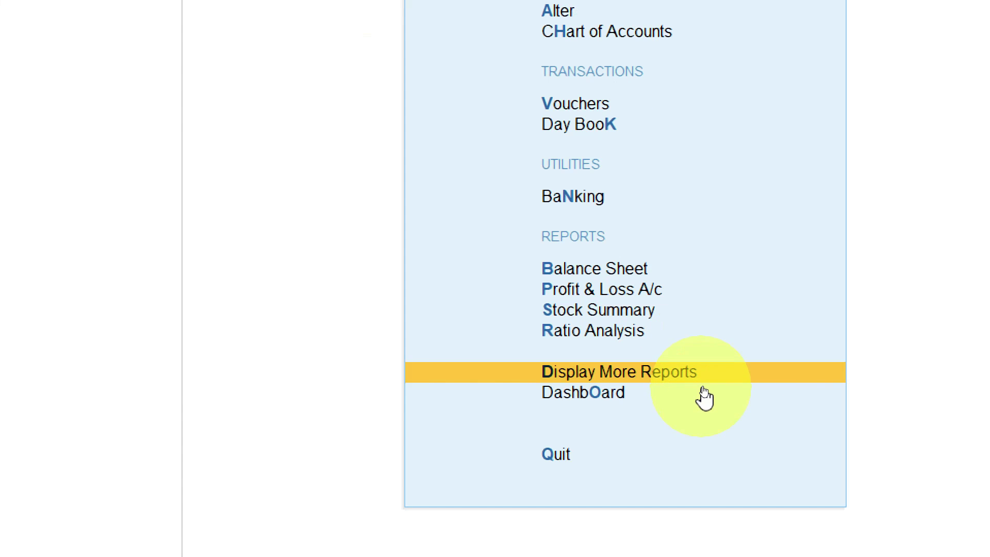
pyautogui.press('Return')
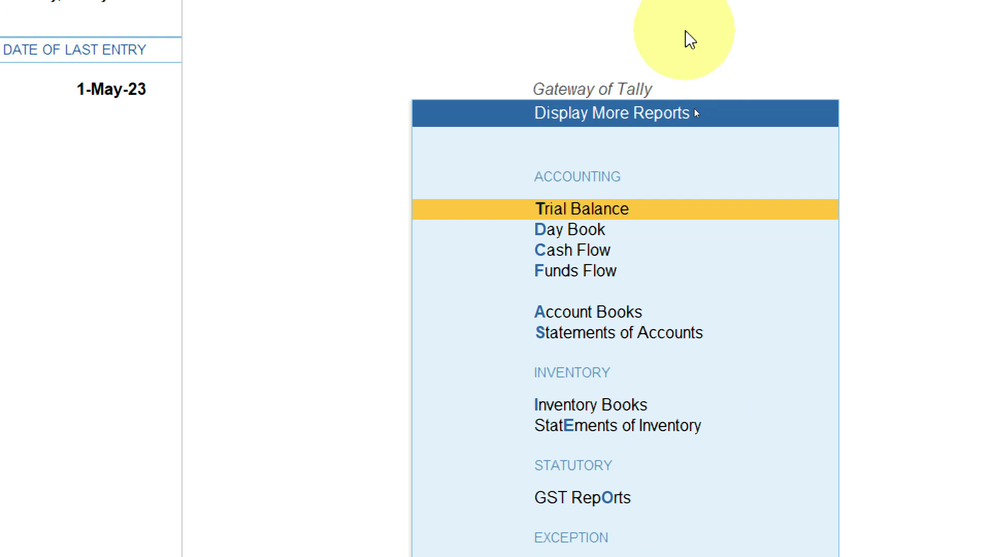
# - Open the Cash ledger's May vouchers through the Cash/Bank Books in Account Books
pyautogui.press('Down')
pyautogui.press('Down')
pyautogui.press('Down')
pyautogui.press('Down')
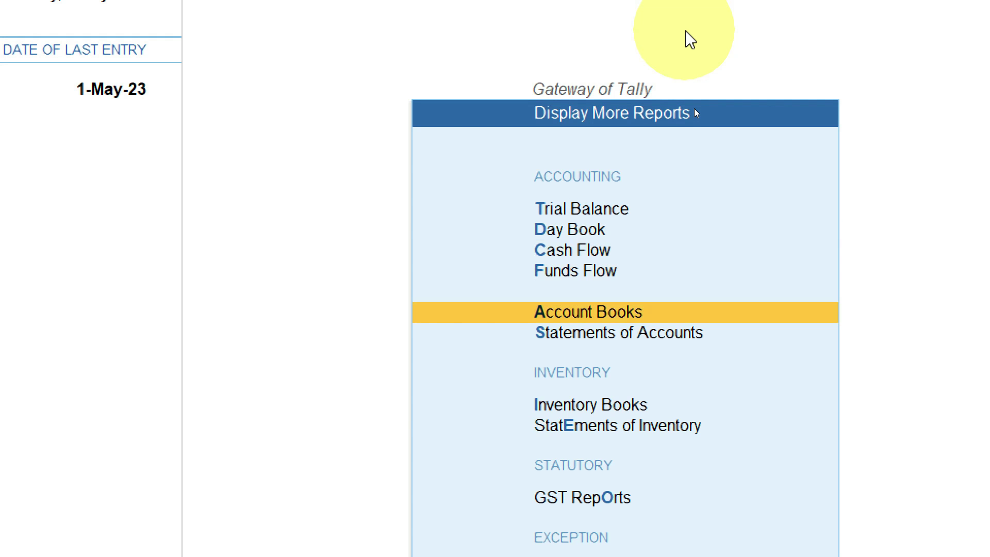
pyautogui.press('Return')
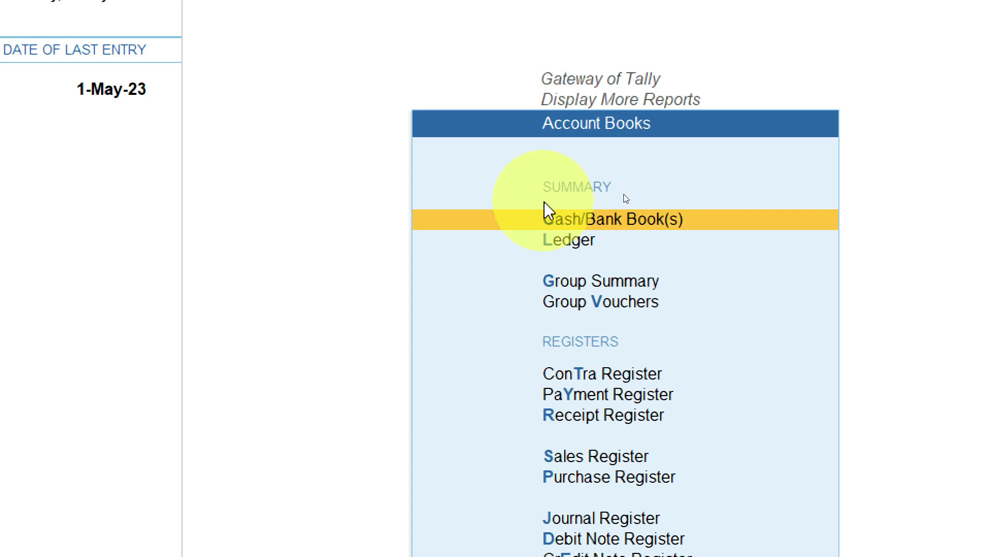
pyautogui.press('Return')
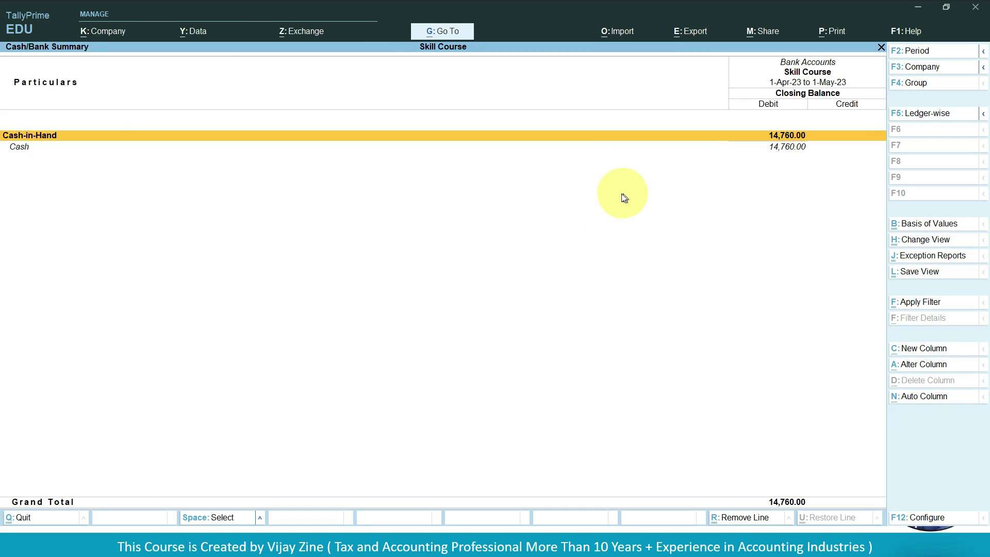
pyautogui.doubleClick(13, 142)
pyautogui.doubleClick(13, 142)
pyautogui.doubleClick(13, 143)
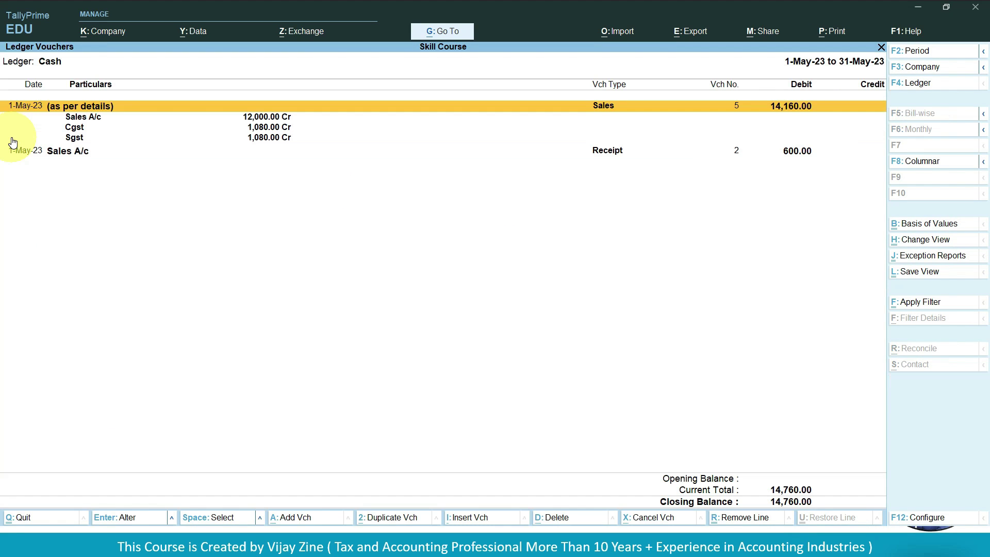
# - Examine the sales and receipt entries listed in the Cash ledger
pyautogui.press('Down')
pyautogui.press('Down')
pyautogui.press('Down')
pyautogui.press('Down')
pyautogui.press('Up')
pyautogui.press('Up')
pyautogui.press('Up')
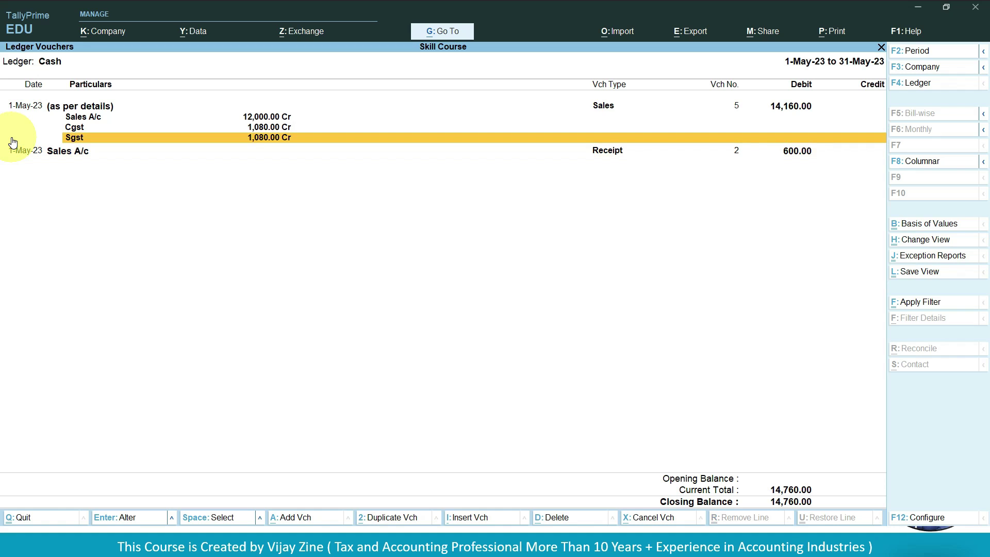
pyautogui.press('Up')
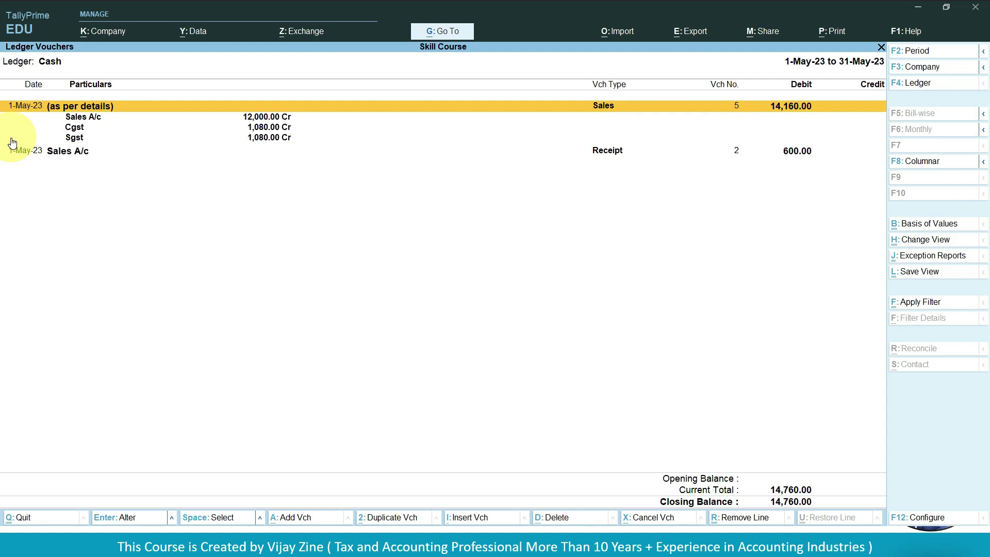
# - Preview the tax invoice of the cash sales voucher, then return to the Cash ledger without printing
pyautogui.click(40, 124)
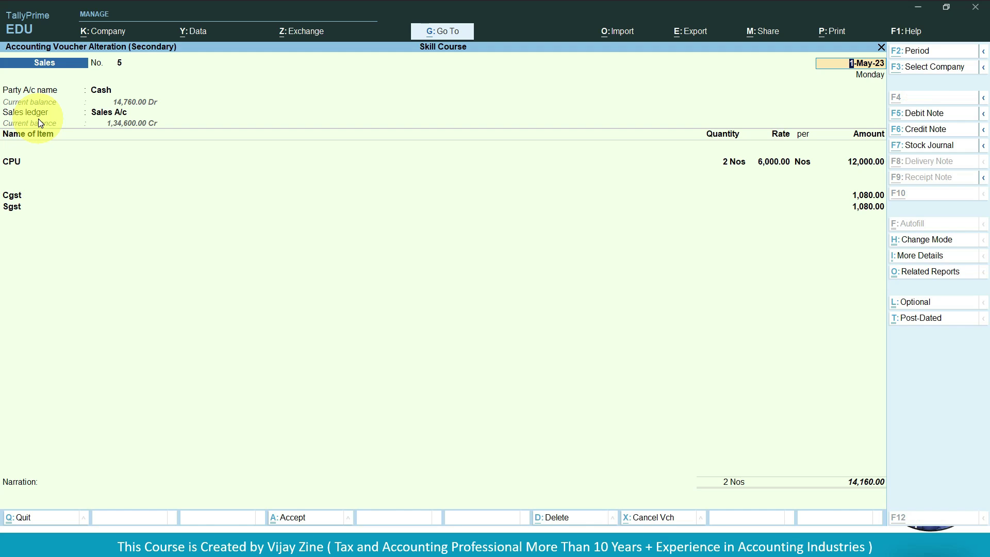
pyautogui.hotkey('alt', 'p')
pyautogui.press('Return')
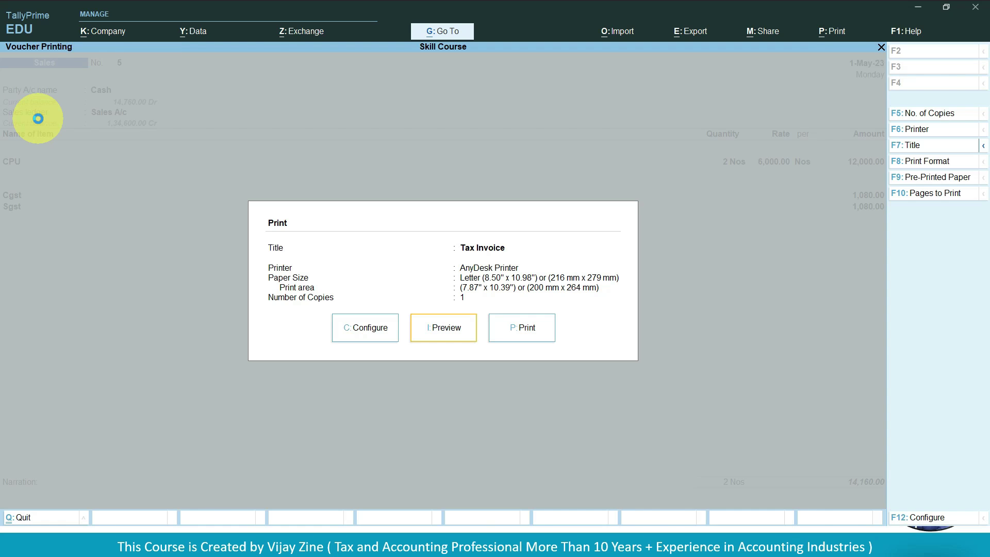
pyautogui.press('i')
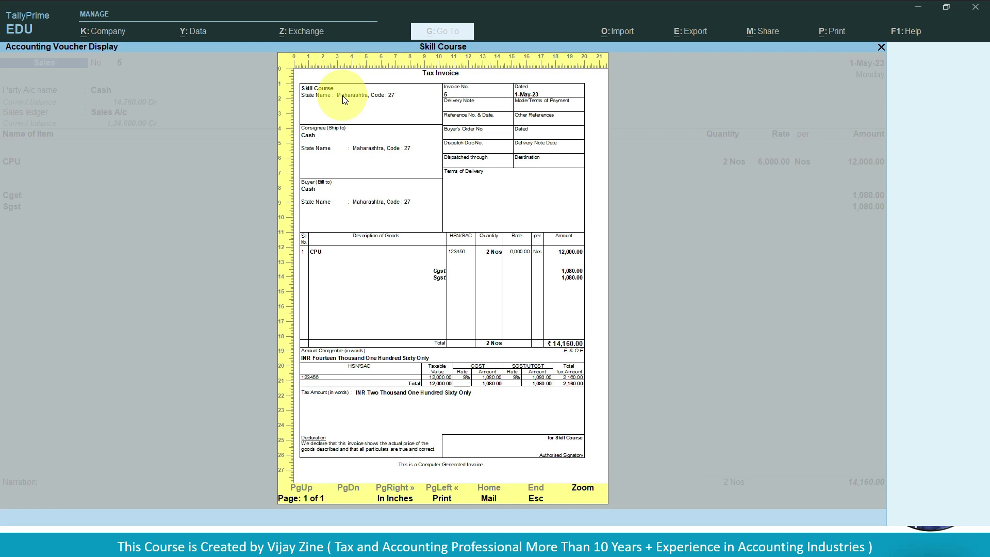
pyautogui.press('Escape')
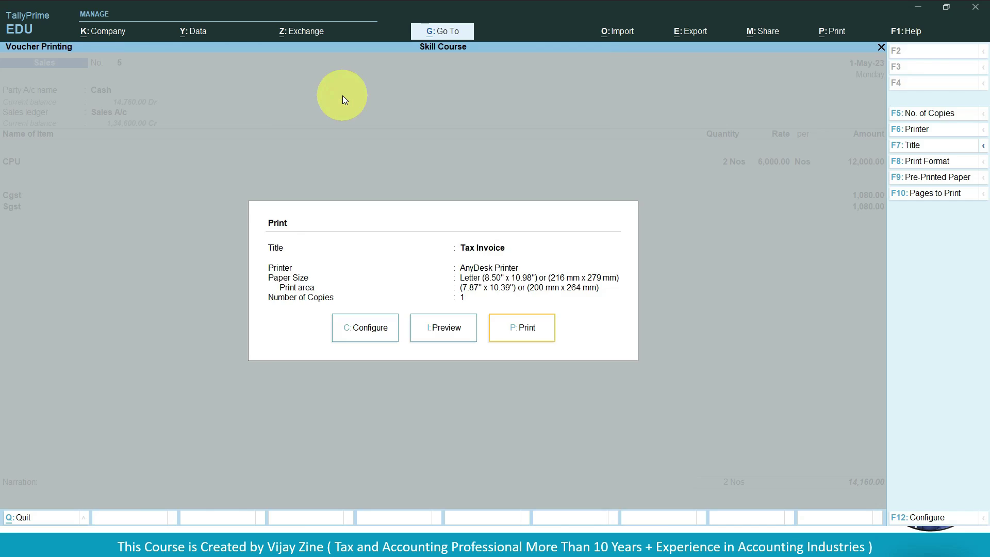
pyautogui.press('Escape')
pyautogui.press('Escape')
pyautogui.press('y')
# - Preview the printout of the cash receipt voucher, then return to the Cash ledger without printing
pyautogui.press('Down')
pyautogui.press('Return')
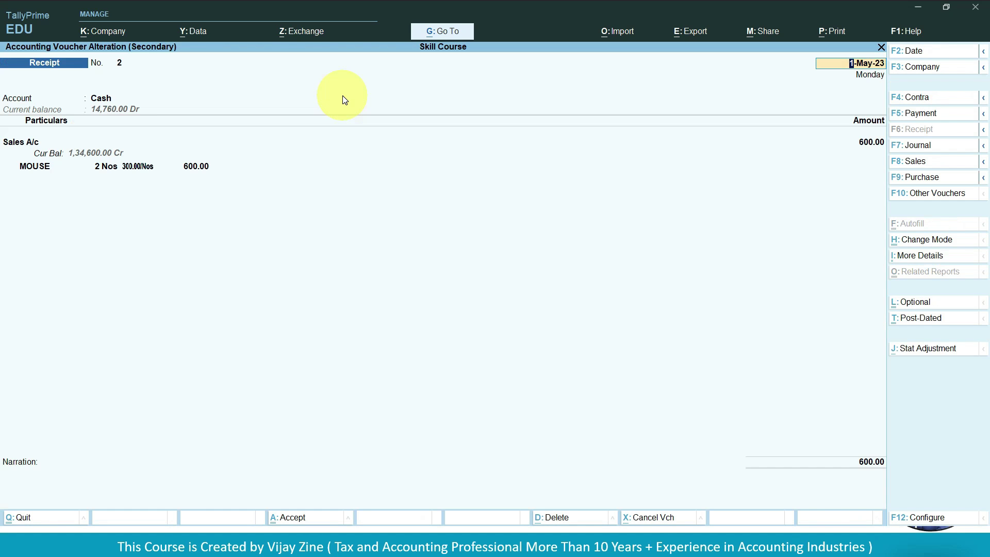
pyautogui.hotkey('ctrl', 'p')
pyautogui.press('Return')
pyautogui.press('Left')
pyautogui.press('Return')
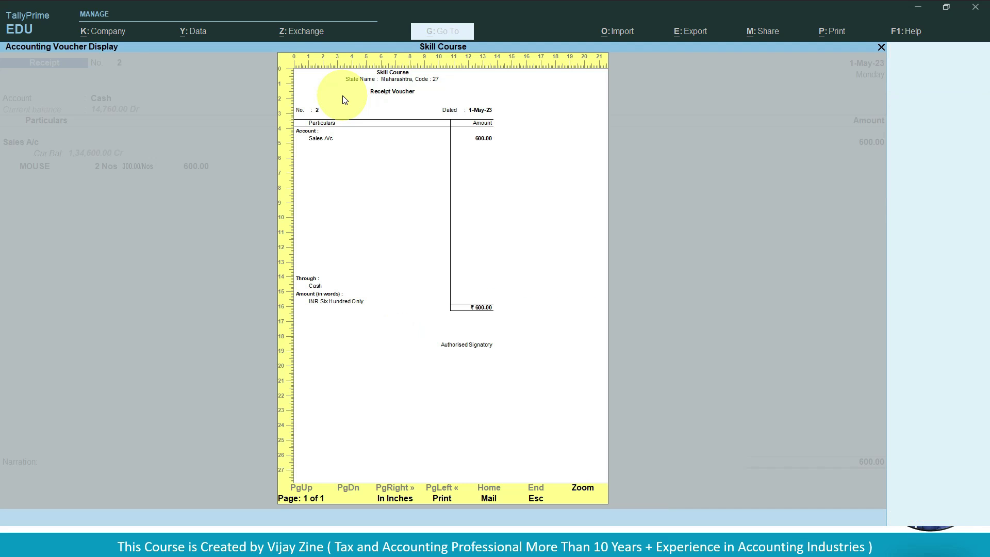
pyautogui.press('Escape')
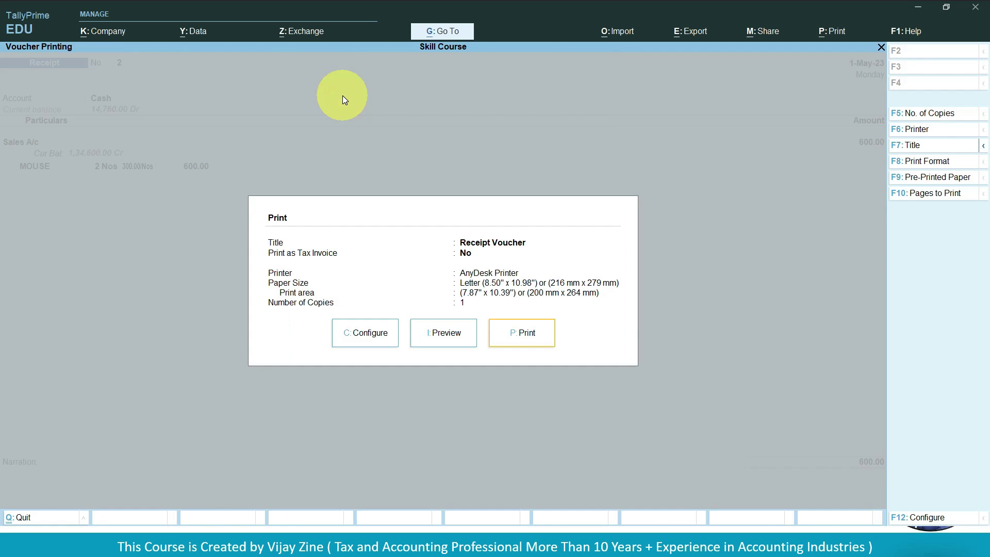
pyautogui.press('Escape')
pyautogui.press('Escape')
pyautogui.press('y')
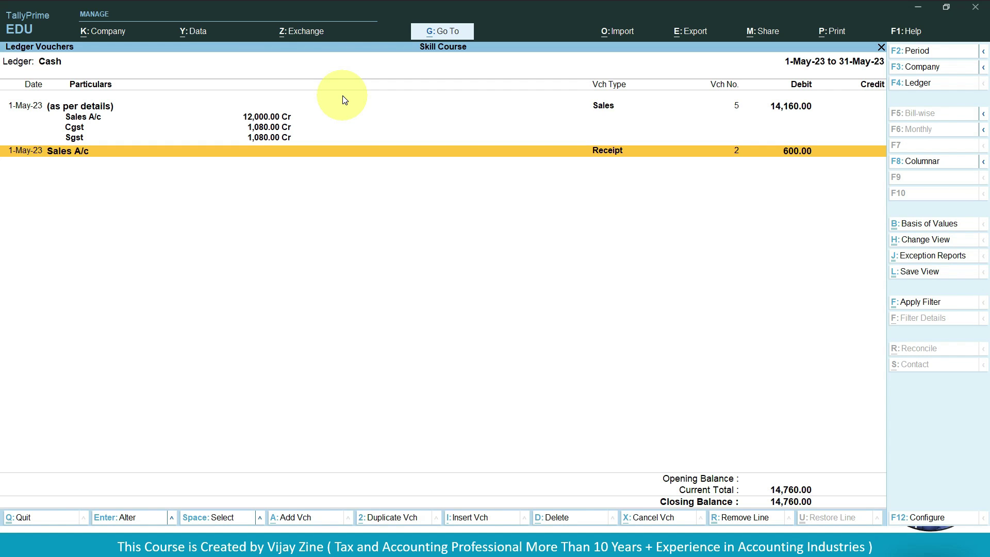
# - Leave the Cash ledger and open the Balance Sheet from the Gateway of Tally
pyautogui.press('Escape')
pyautogui.press('Escape')
pyautogui.press('Escape')
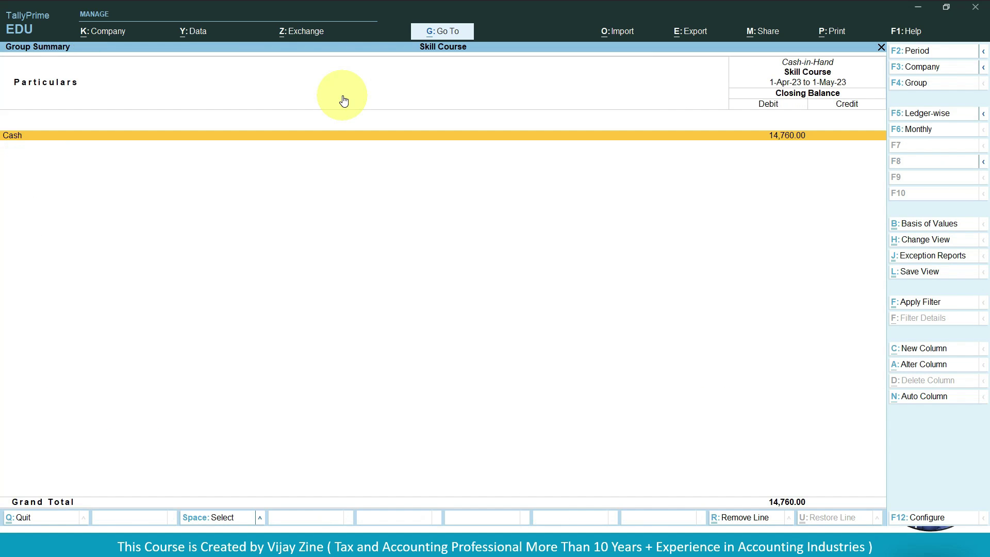
pyautogui.press('Escape')
pyautogui.press('Escape')
pyautogui.press('Up')
pyautogui.press('Up')
pyautogui.press('Up')
pyautogui.press('Up')
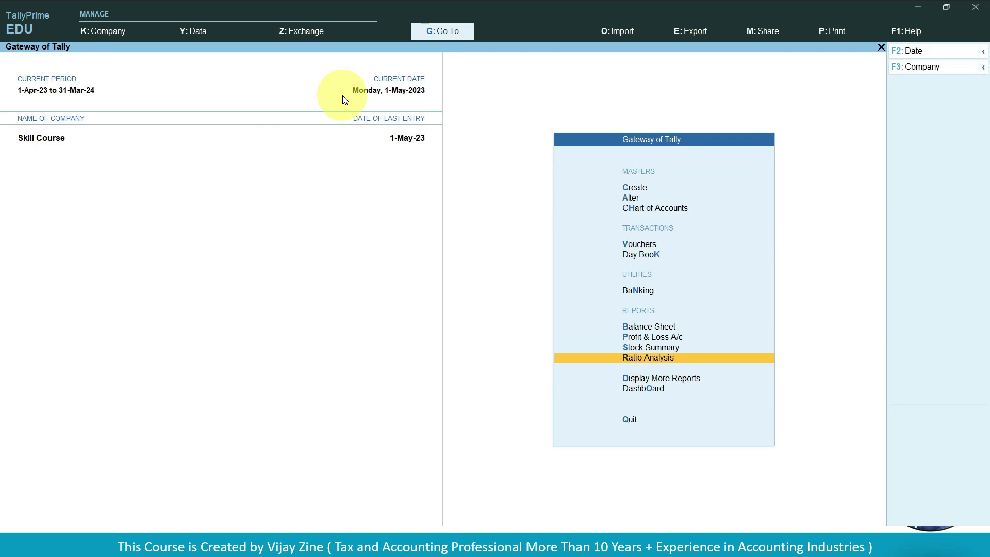
pyautogui.press('Return')
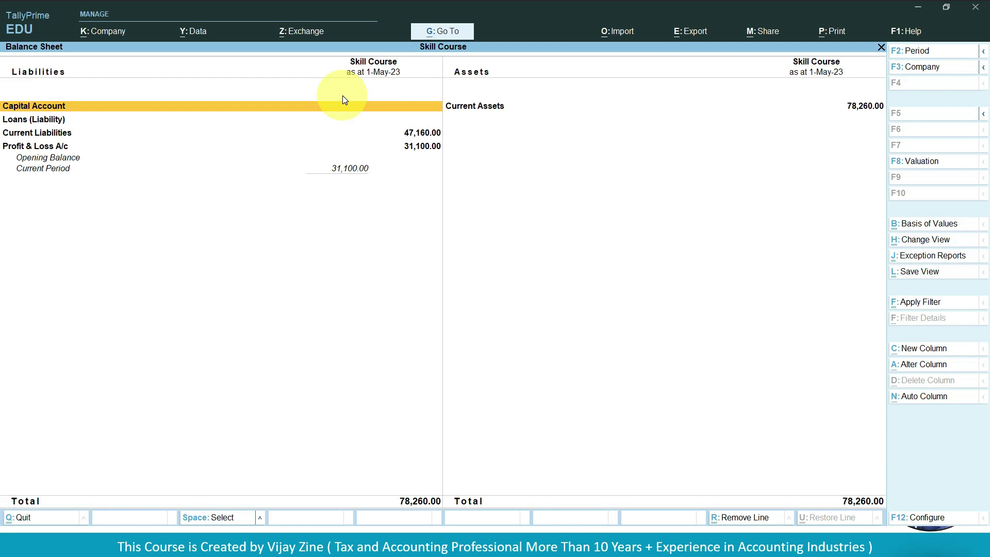
# - Drill down from Current Assets in the Balance Sheet through Cash-in-Hand to the Cash ledger's May vouchers
pyautogui.press('Right')
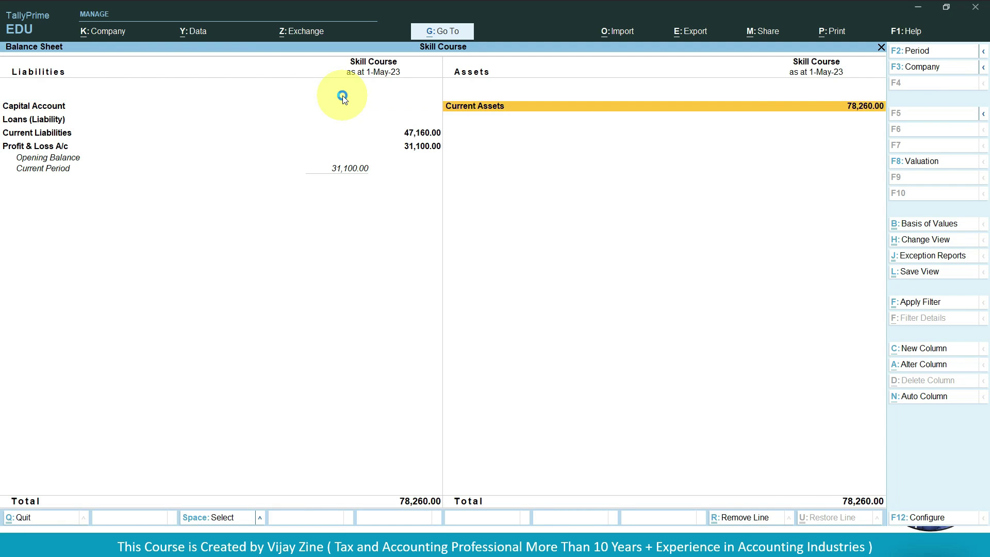
pyautogui.press('Return')
pyautogui.press('Down')
pyautogui.press('Down')
pyautogui.press('Return')
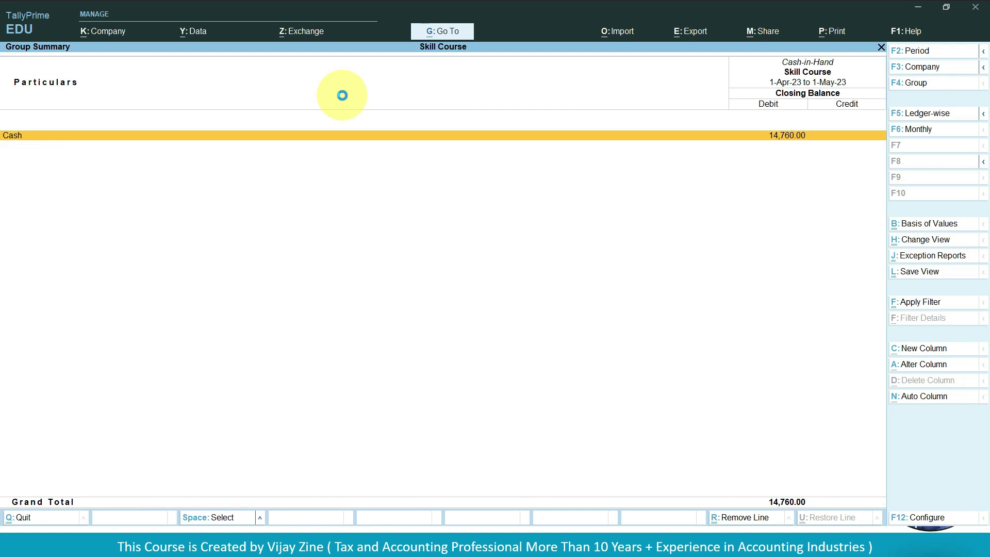
pyautogui.press('Return')
pyautogui.press('Return')
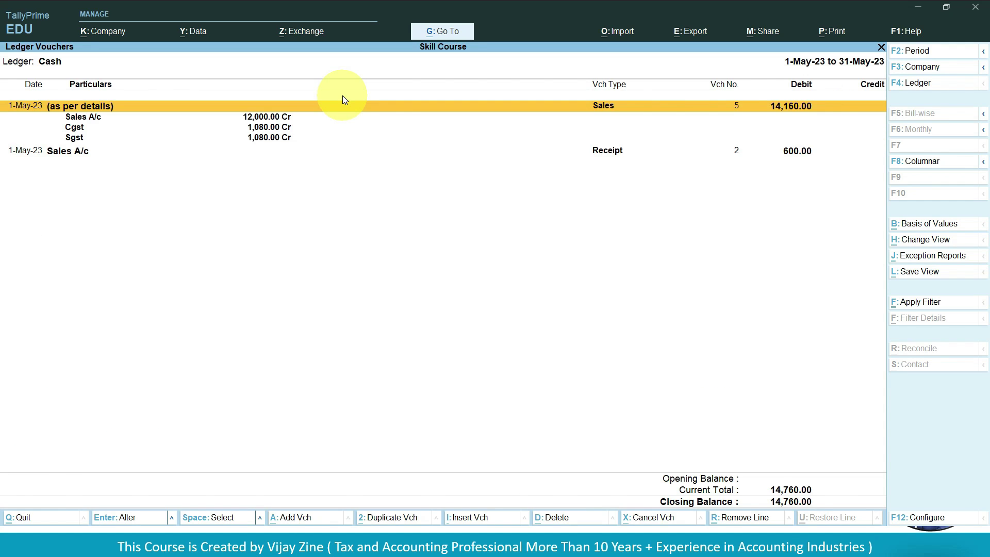
# - Leave the Balance Sheet and open the Account Books among the additional reports
pyautogui.press('Escape')
pyautogui.press('Escape')
pyautogui.press('Escape')
pyautogui.press('Escape')
pyautogui.press('Escape')
pyautogui.press('Down')
pyautogui.press('Down')
pyautogui.press('Down')
pyautogui.press('Down')
pyautogui.press('Return')
pyautogui.press('Down')
pyautogui.press('Down')
pyautogui.press('Down')
pyautogui.press('Down')
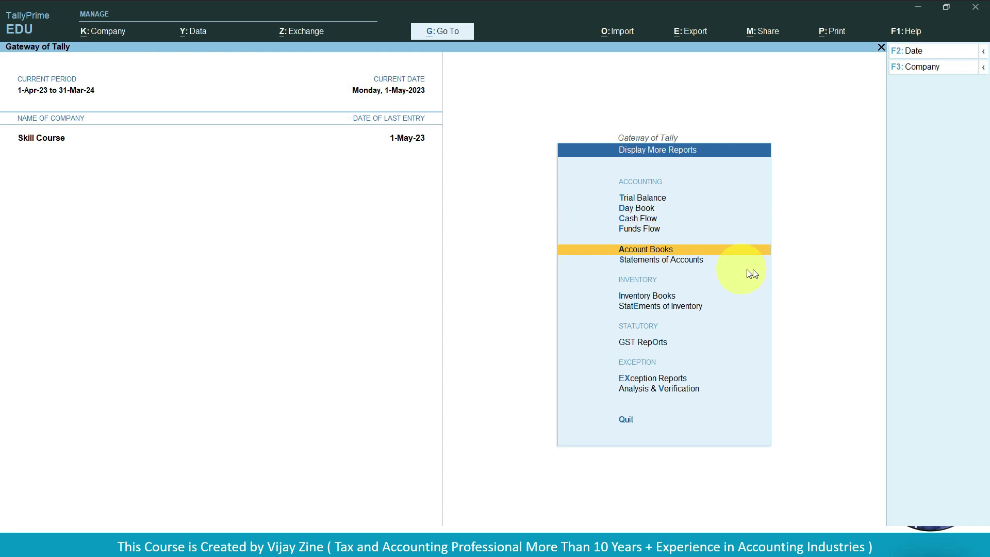
pyautogui.press('Return')
# - Open the Sales Register's monthly summary from the Account Books
pyautogui.press('Down')
pyautogui.press('Down')
pyautogui.press('Down')
pyautogui.press('Down')
pyautogui.press('Down')
pyautogui.press('Down')
pyautogui.press('Down')
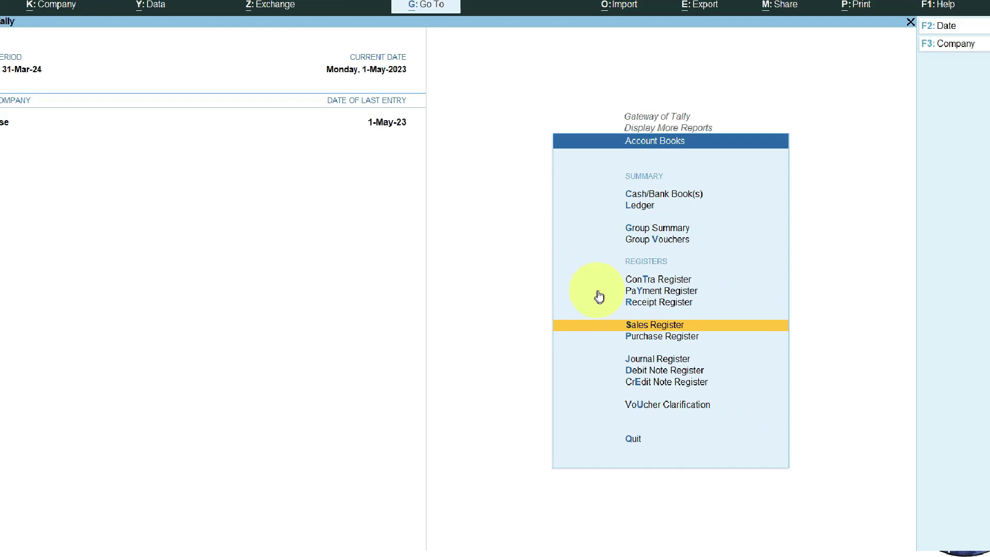
pyautogui.press('Return')
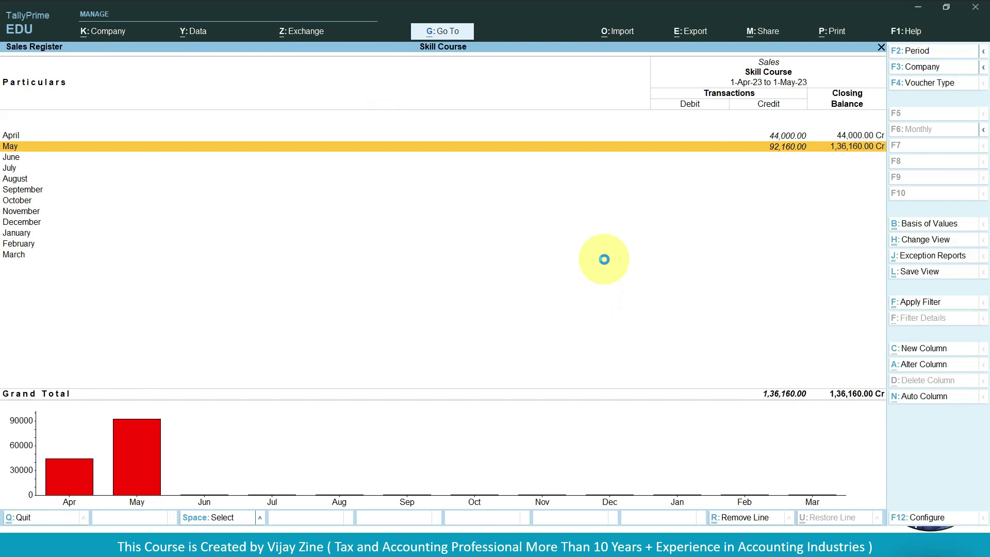
# - Open the Cash entry among May's sales vouchers to check its details, then leave it without changes
pyautogui.press('Return')
pyautogui.press('Down')
pyautogui.press('Down')
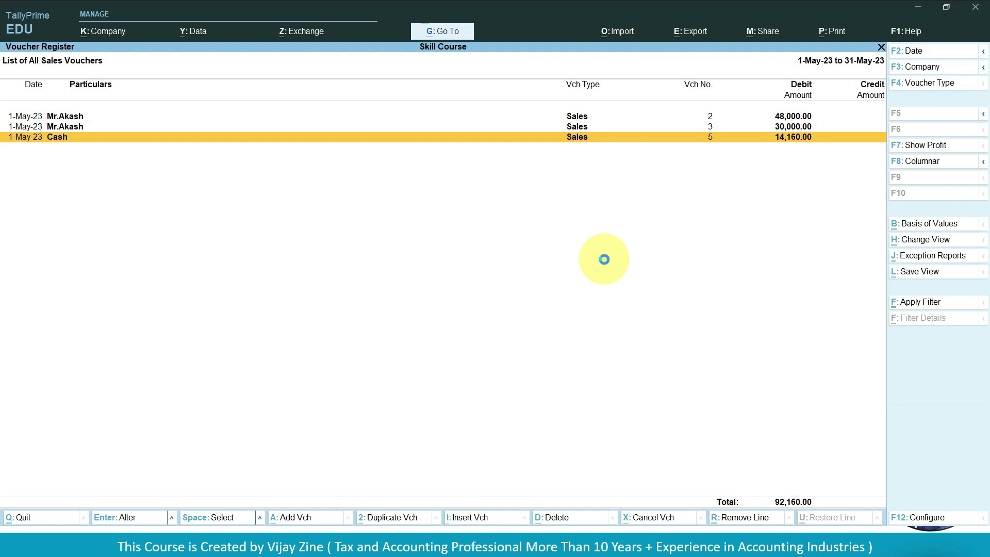
pyautogui.press('Return')
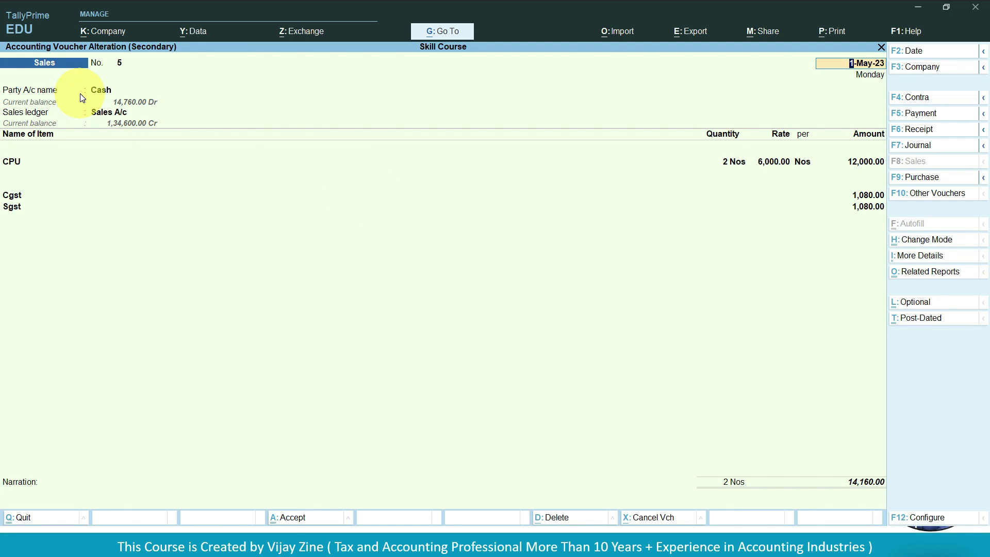
pyautogui.press('Escape')
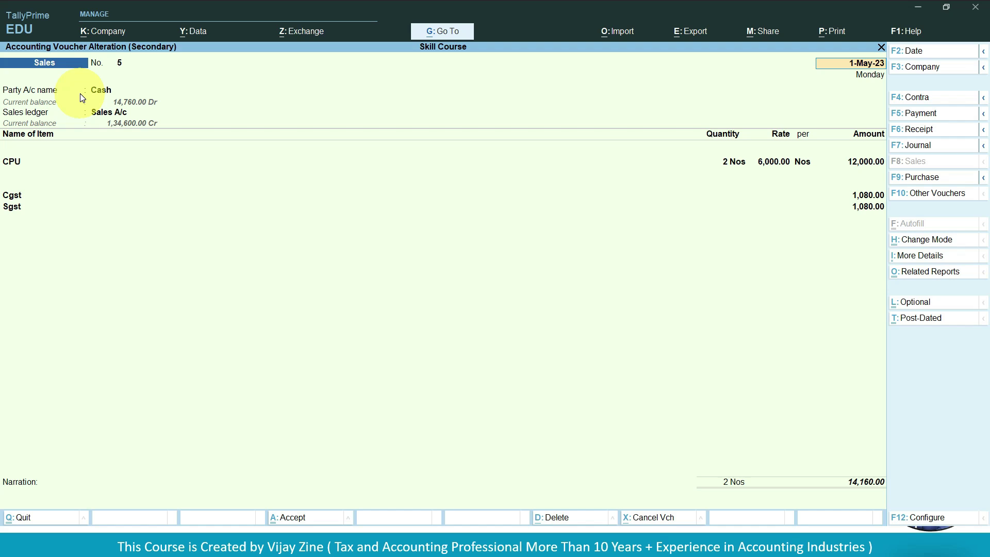